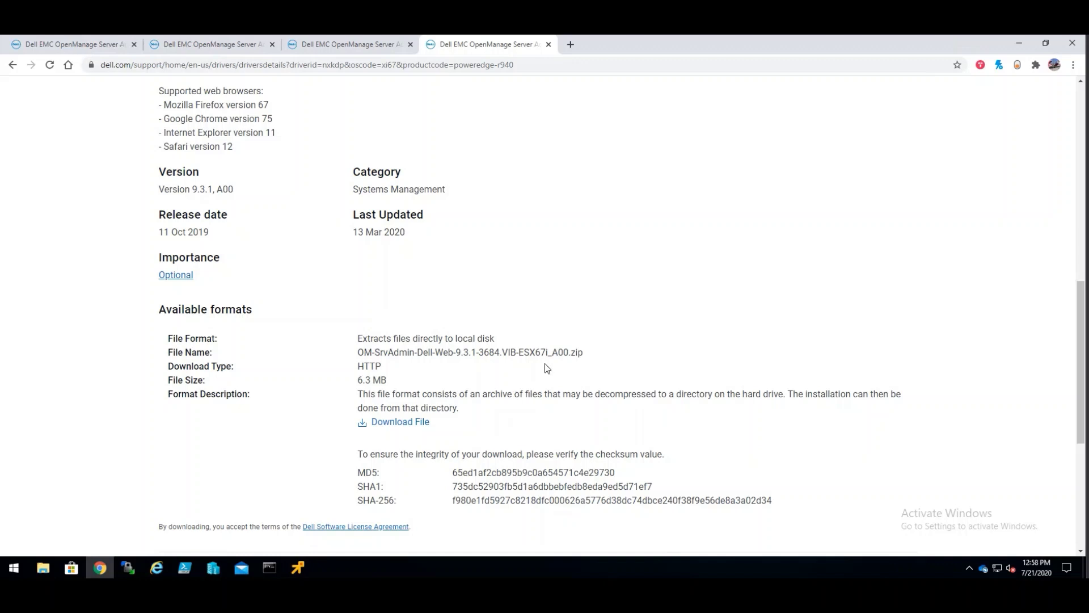
Step: Highlight the 6.3 MB file size of the OMSA 9.3.1 ESXi 6.7 VIB bundle
{"action": "left_click_drag", "start_coordinate": [365, 380], "coordinate": [385, 379]}
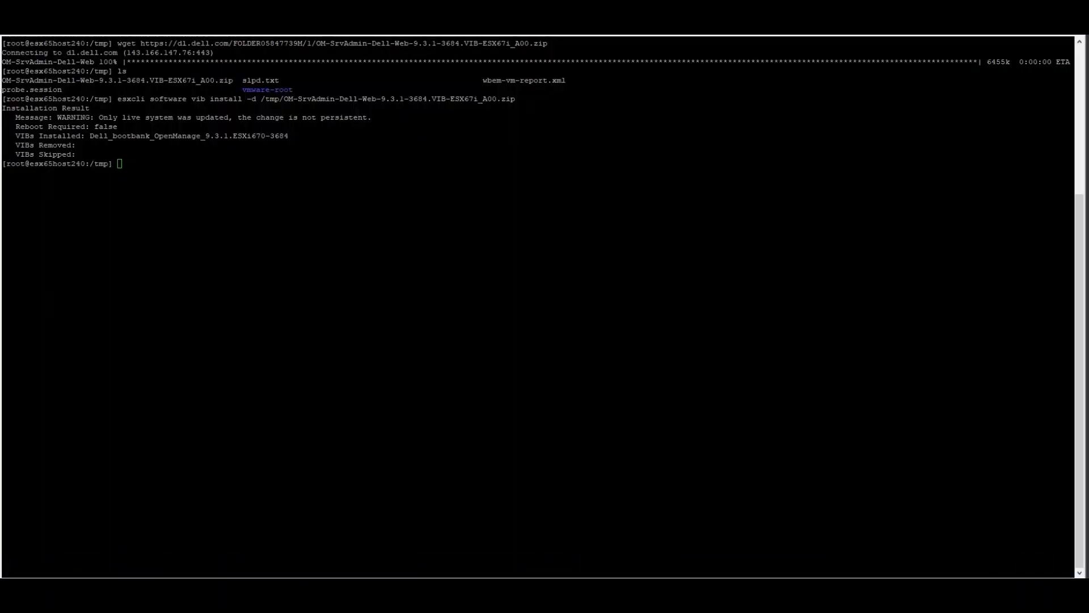
Step: Select the earlier esxcli software vib install command line in the ESXi terminal to reuse it
{"action": "left_click", "coordinate": [152, 101]}
{"action": "left_click_drag", "start_coordinate": [153, 101], "coordinate": [315, 102]}
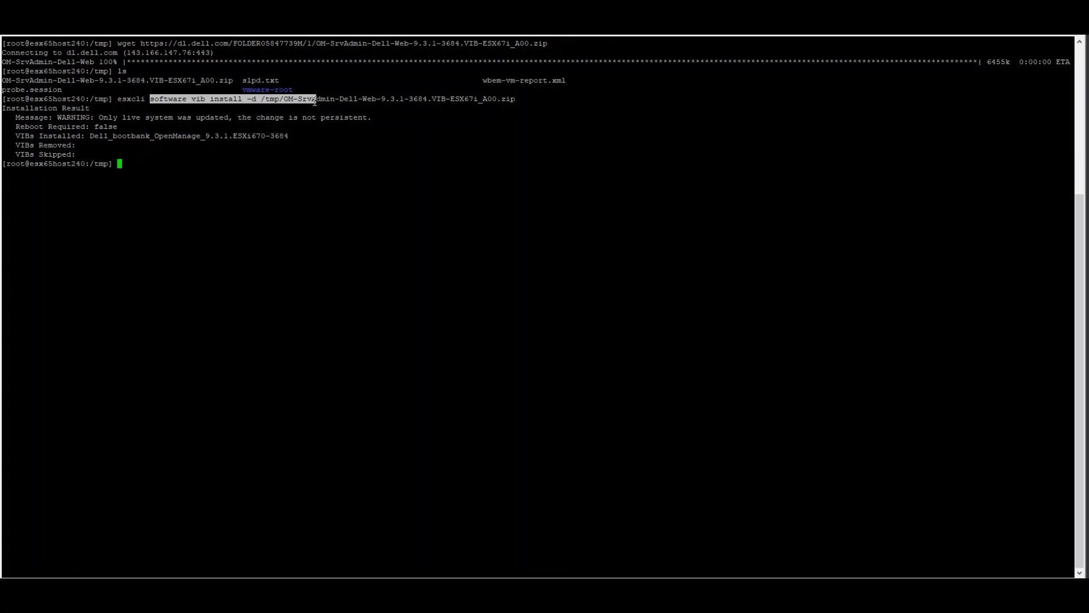
{"action": "left_click_drag", "start_coordinate": [315, 102], "coordinate": [362, 105]}
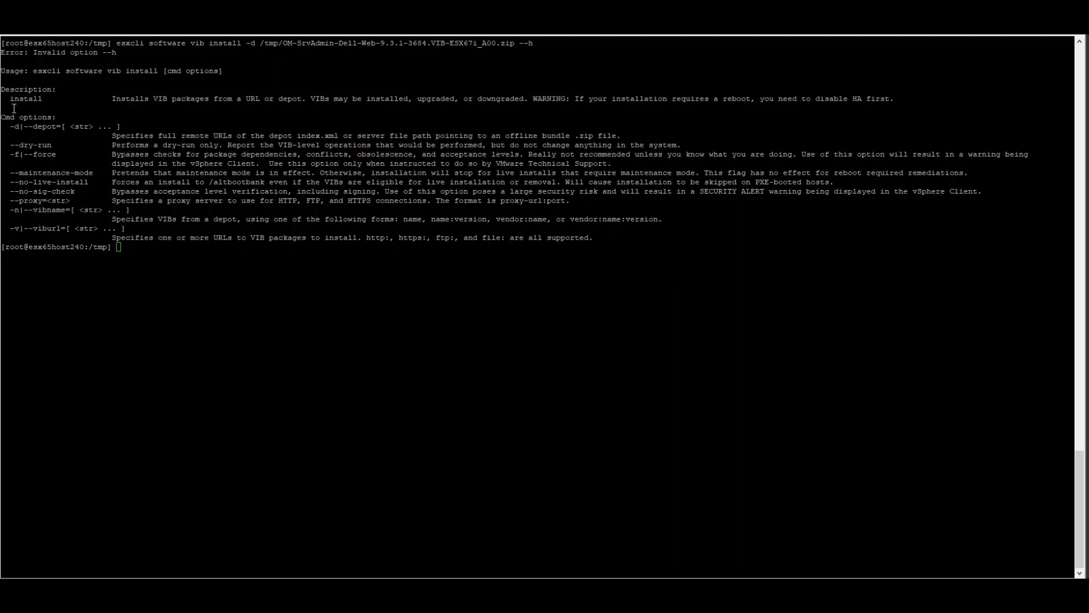
Step: Run esxcli software vib install -d for the OM-SrvAdmin 9.4.0-3776 VIB-ESX67i zip in /tmp
{"action": "left_click_drag", "start_coordinate": [5, 80], "coordinate": [111, 154]}
{"action": "left_click", "coordinate": [112, 154]}
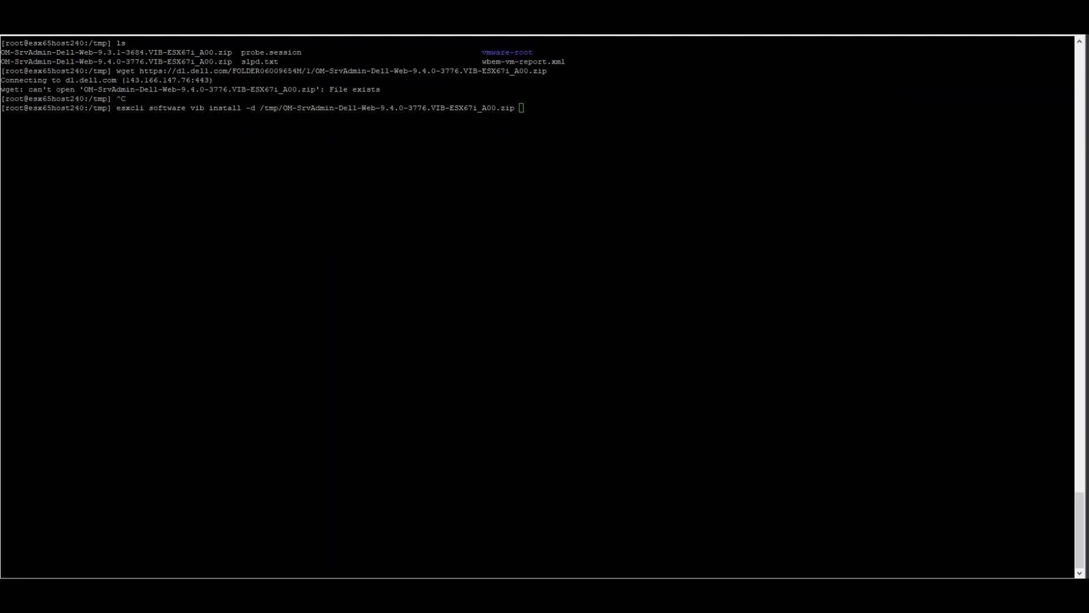
{"action": "key", "text": "Return"}
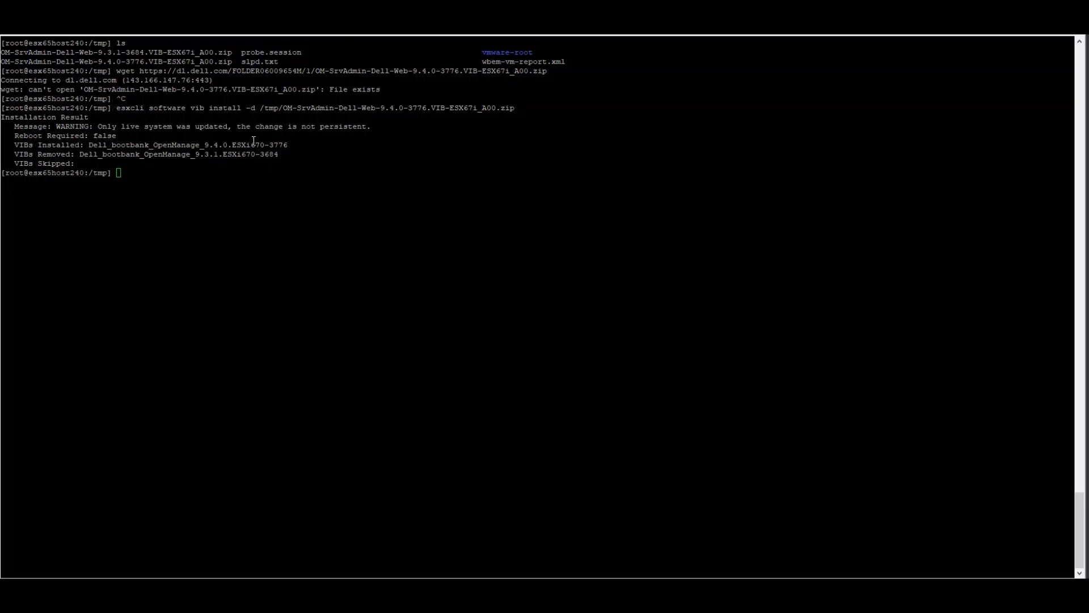
Step: Highlight the installed 9.4.0 VIB, the removed 9.3.1 VIB and the no-reboot-required result
{"action": "left_click_drag", "start_coordinate": [192, 145], "coordinate": [231, 146]}
{"action": "left_click_drag", "start_coordinate": [134, 154], "coordinate": [224, 154]}
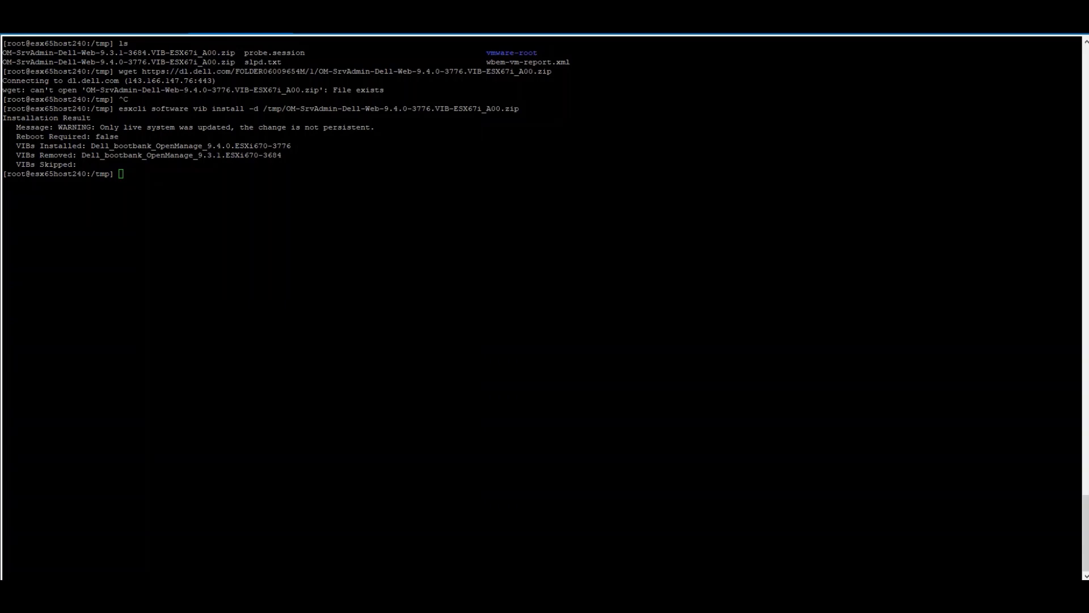
{"action": "left_click_drag", "start_coordinate": [15, 136], "coordinate": [116, 136]}
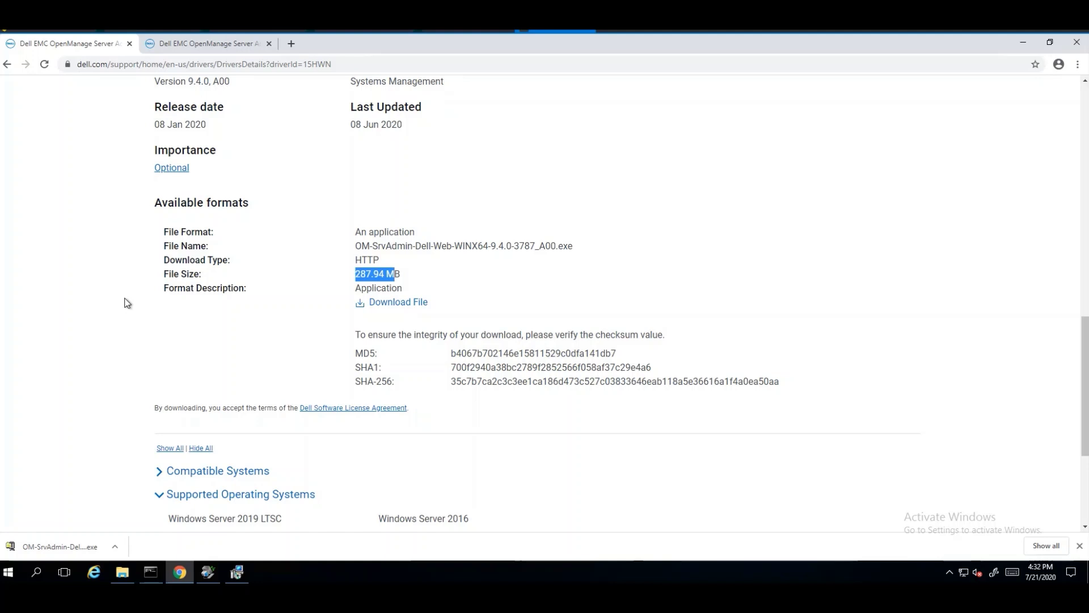
Step: Compare the GYYR8 ESXi and 15HWN Windows OMSA 9.4.0 download pages
{"action": "left_click", "coordinate": [212, 45]}
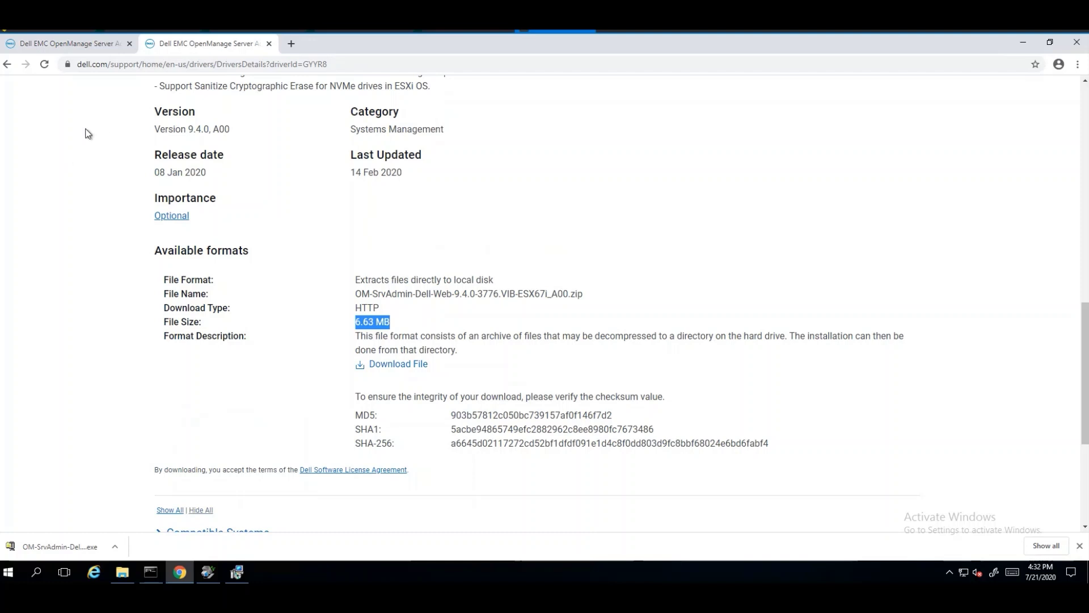
{"action": "left_click", "coordinate": [95, 49]}
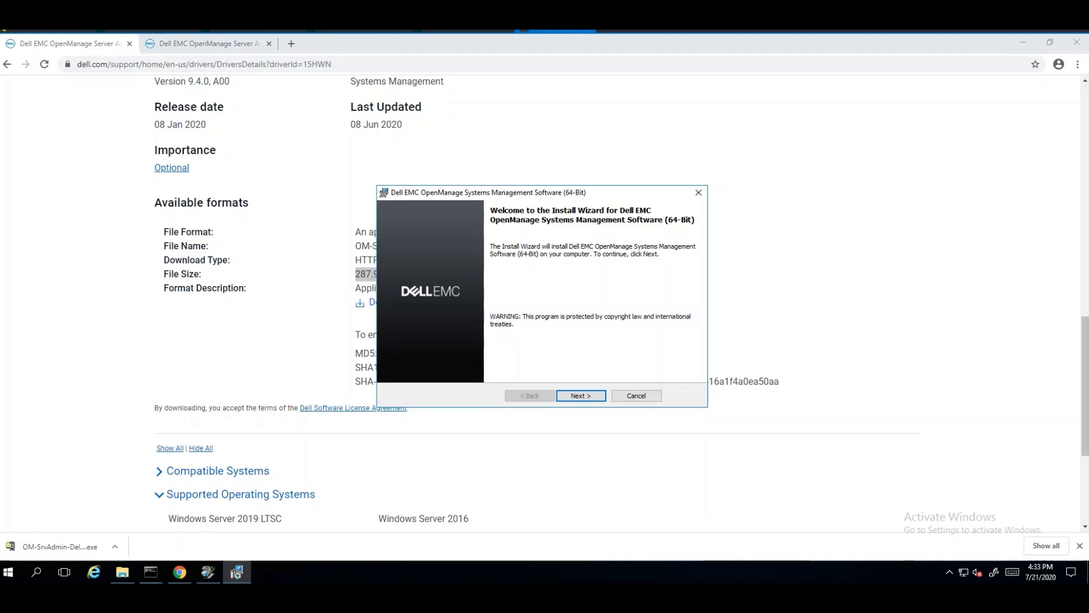
Step: Get past the welcome page and continue with the Custom setup type
{"action": "left_click", "coordinate": [570, 396]}
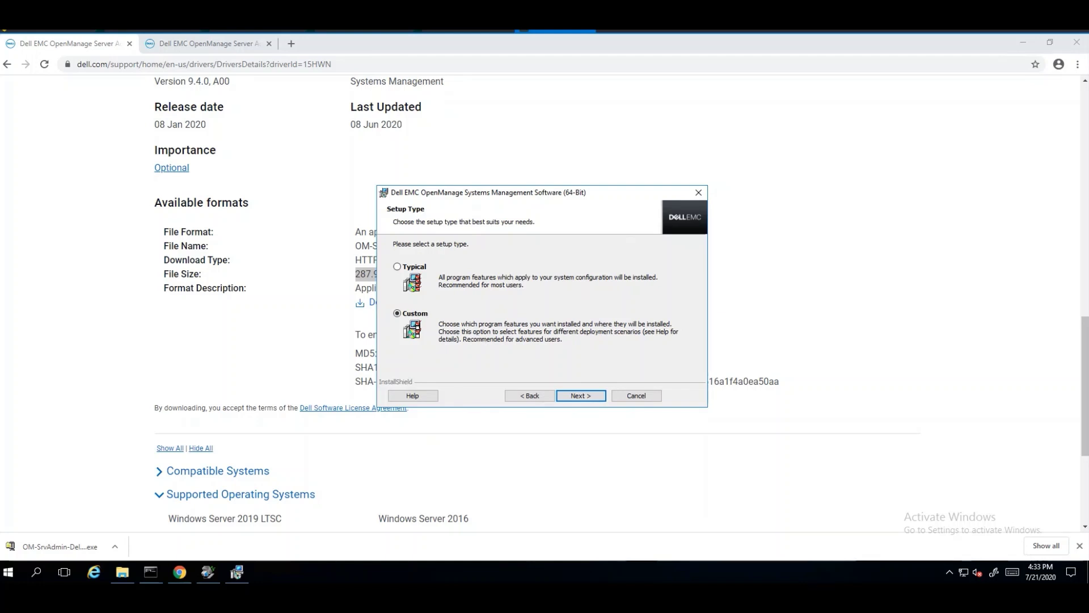
{"action": "key", "text": "Return"}
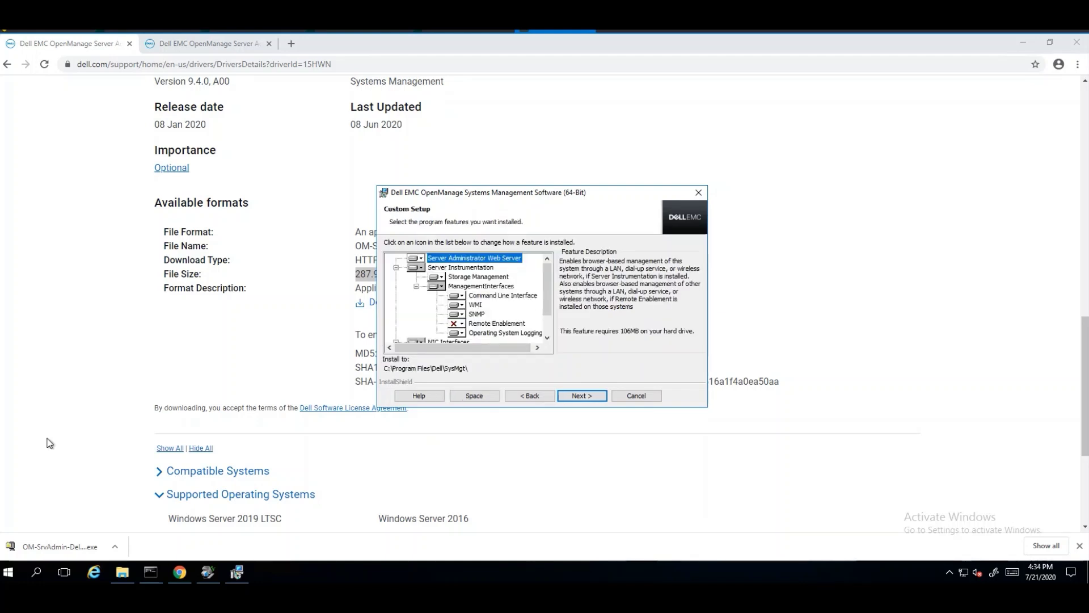
Step: Review each feature's description, then set Command Line Interface, WMI and SNMP to not be installed
{"action": "left_click", "coordinate": [503, 278]}
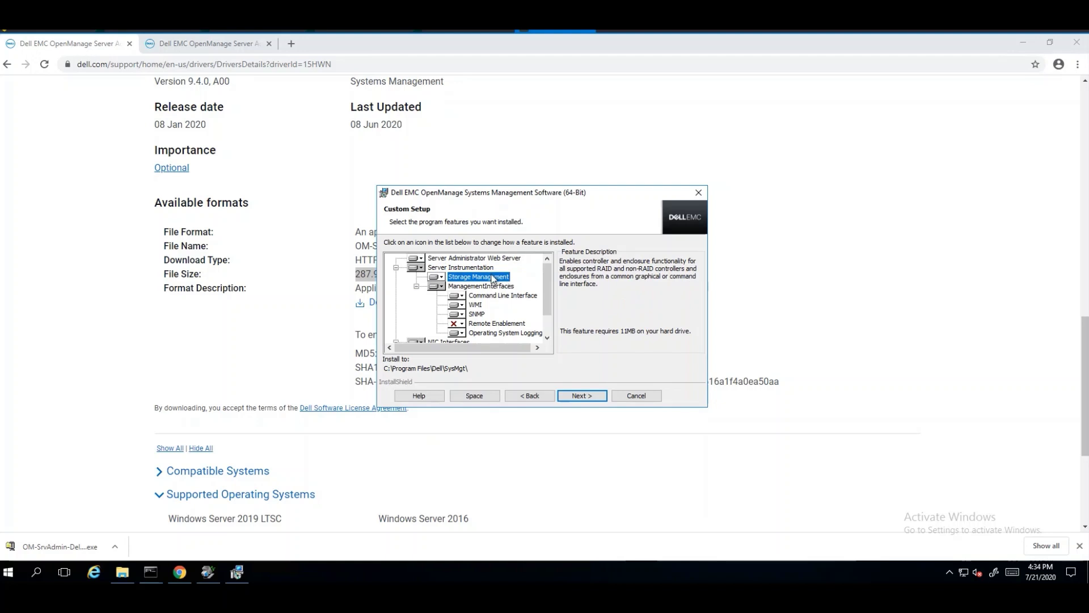
{"action": "left_click", "coordinate": [484, 270]}
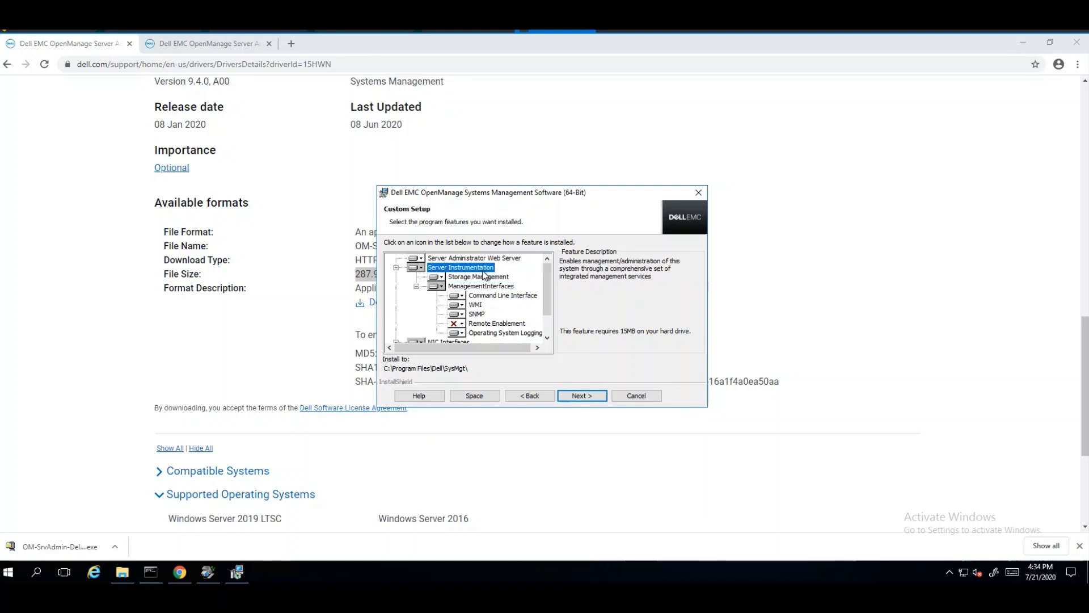
{"action": "left_click", "coordinate": [509, 300]}
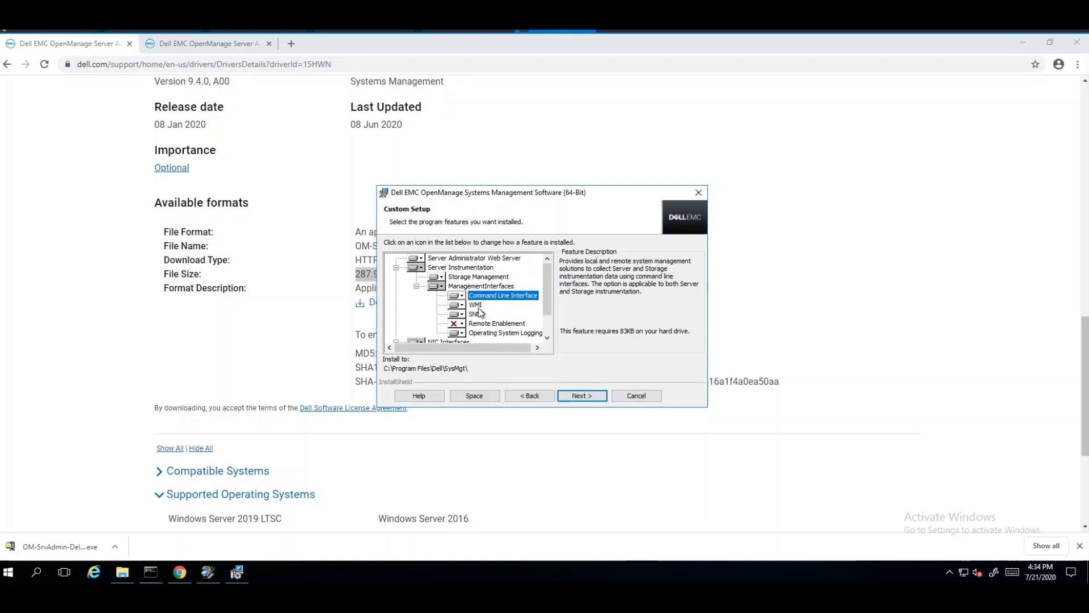
{"action": "left_click", "coordinate": [476, 306]}
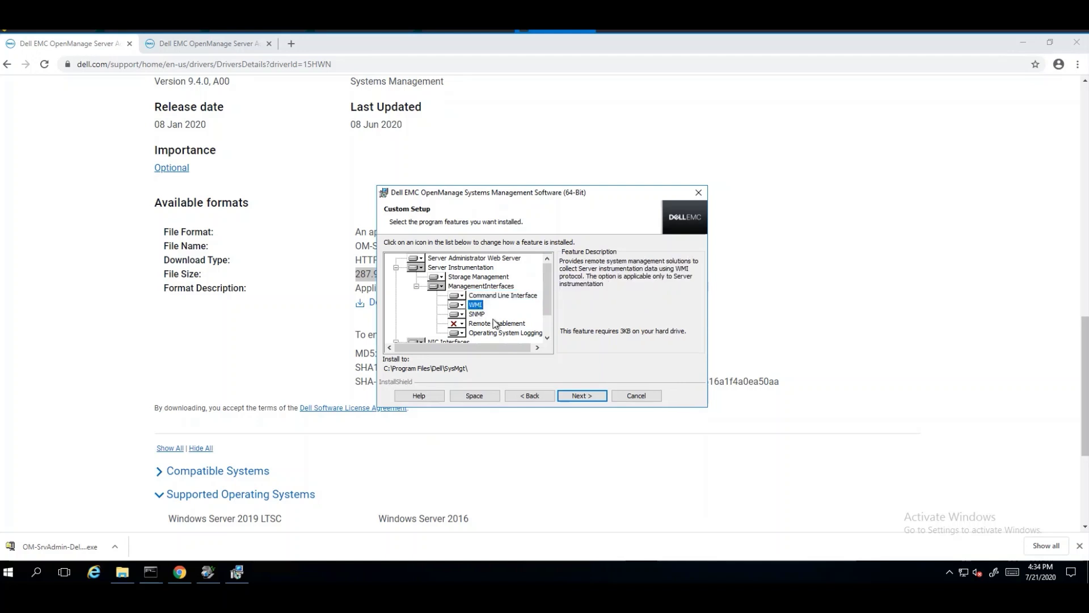
{"action": "left_click", "coordinate": [477, 315]}
{"action": "scroll", "coordinate": [482, 315], "scroll_direction": "down", "scroll_amount": 1}
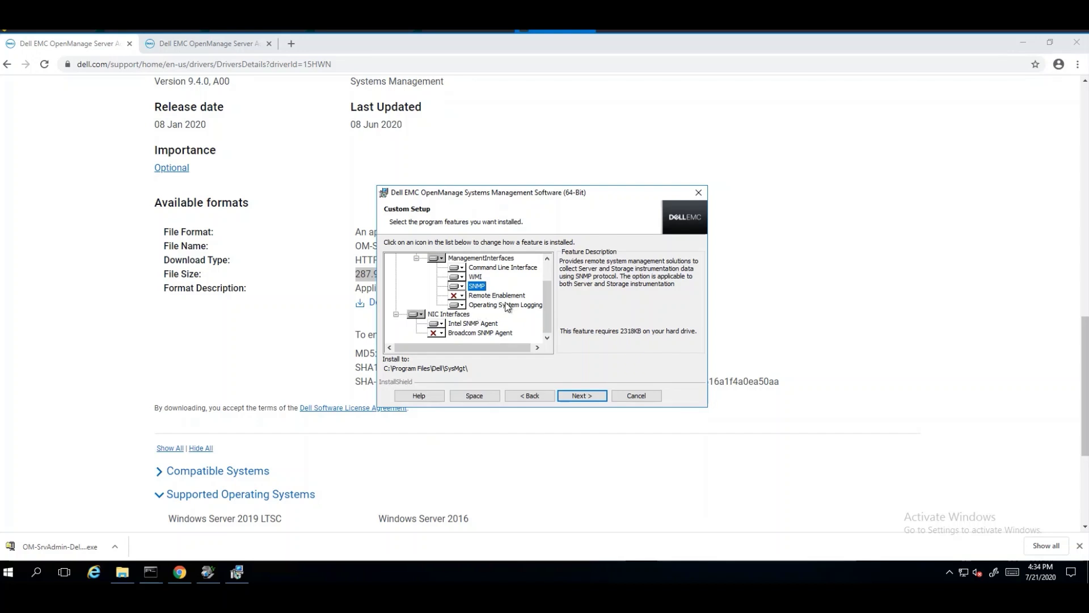
{"action": "left_click", "coordinate": [508, 306]}
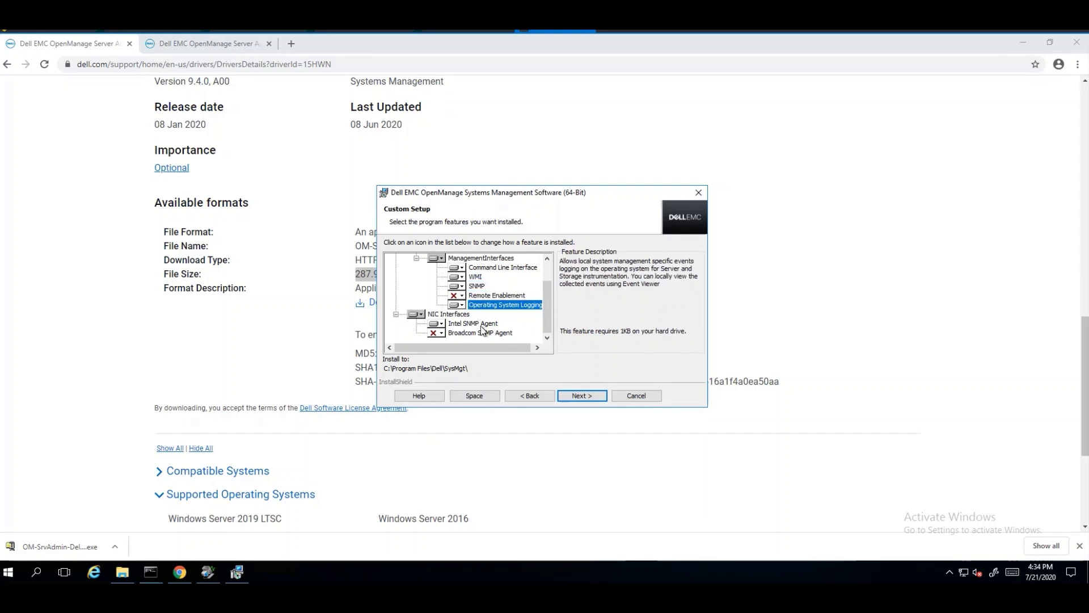
{"action": "left_click", "coordinate": [495, 296]}
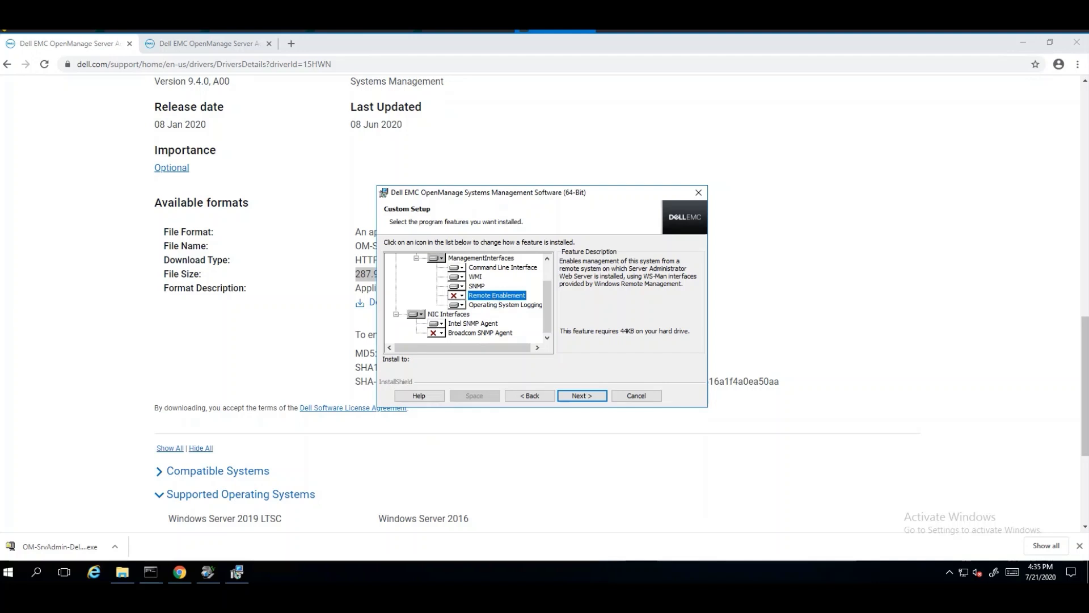
{"action": "left_click", "coordinate": [460, 269]}
{"action": "left_click", "coordinate": [470, 307]}
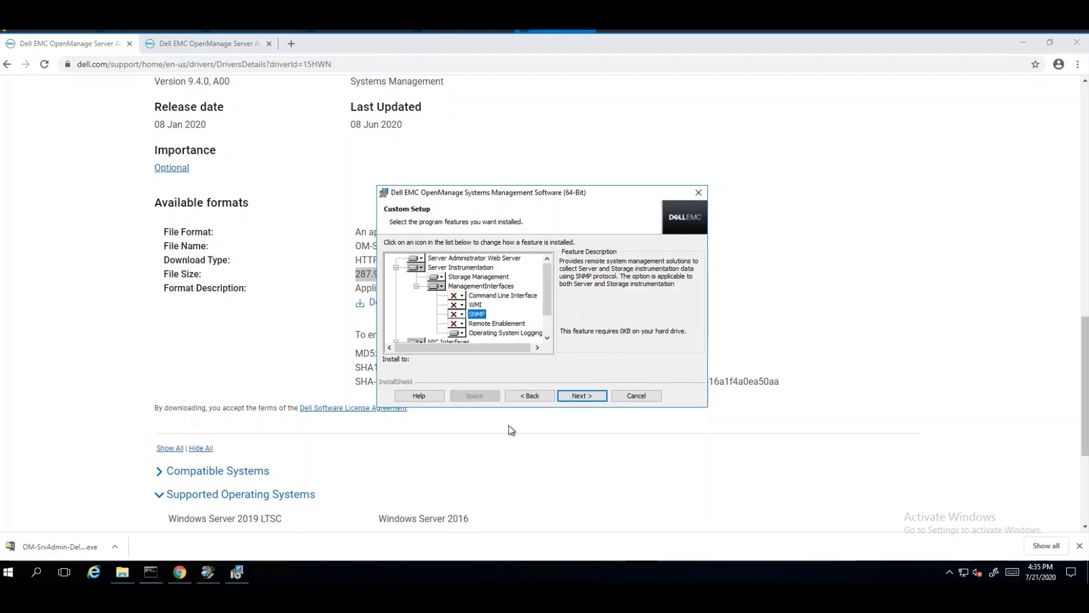
Step: Try Enhanced Message Format for alerts, then return to Traditional Message Format
{"action": "left_click", "coordinate": [581, 395]}
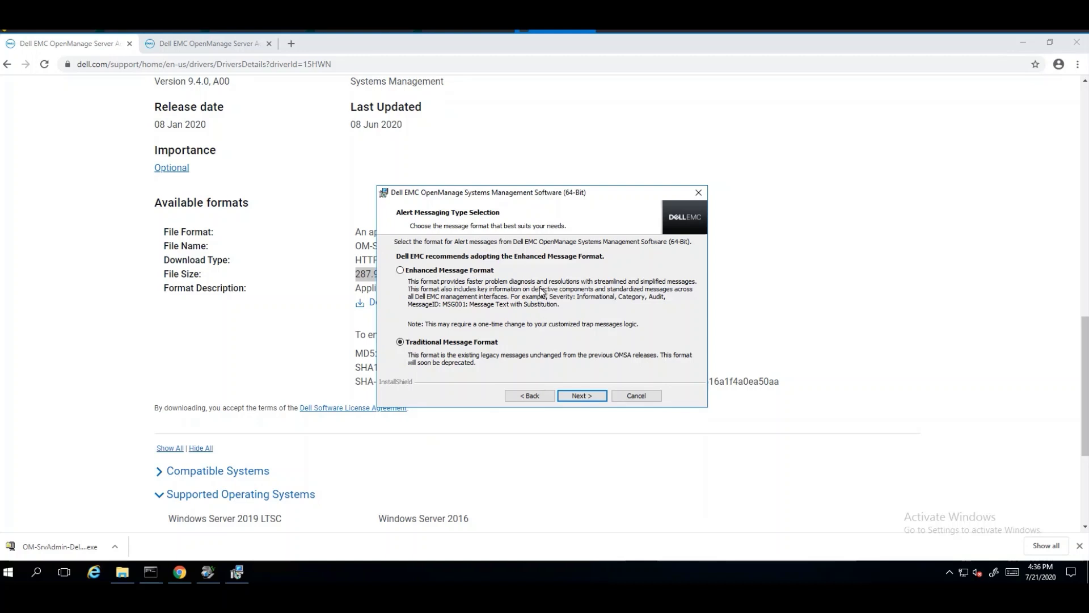
{"action": "left_click", "coordinate": [468, 273]}
{"action": "left_click", "coordinate": [485, 341]}
Step: Continue to the Ready to Install summary and begin installing the selected features
{"action": "left_click", "coordinate": [582, 396]}
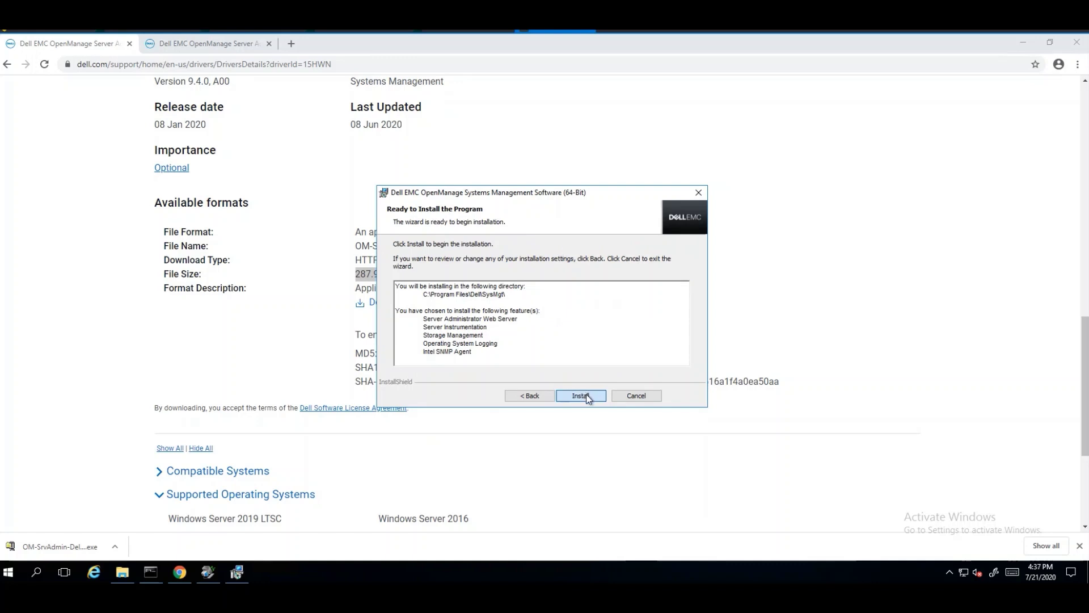
{"action": "left_click", "coordinate": [588, 399]}
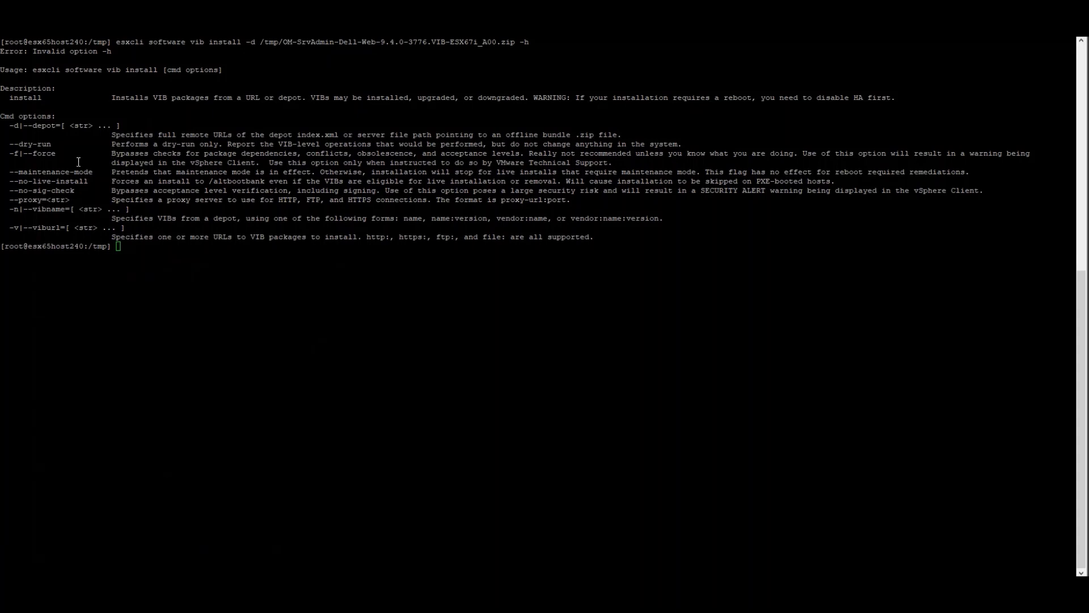
Step: Highlight the option descriptions in the esxcli software vib install help output
{"action": "left_click_drag", "start_coordinate": [67, 143], "coordinate": [110, 209]}
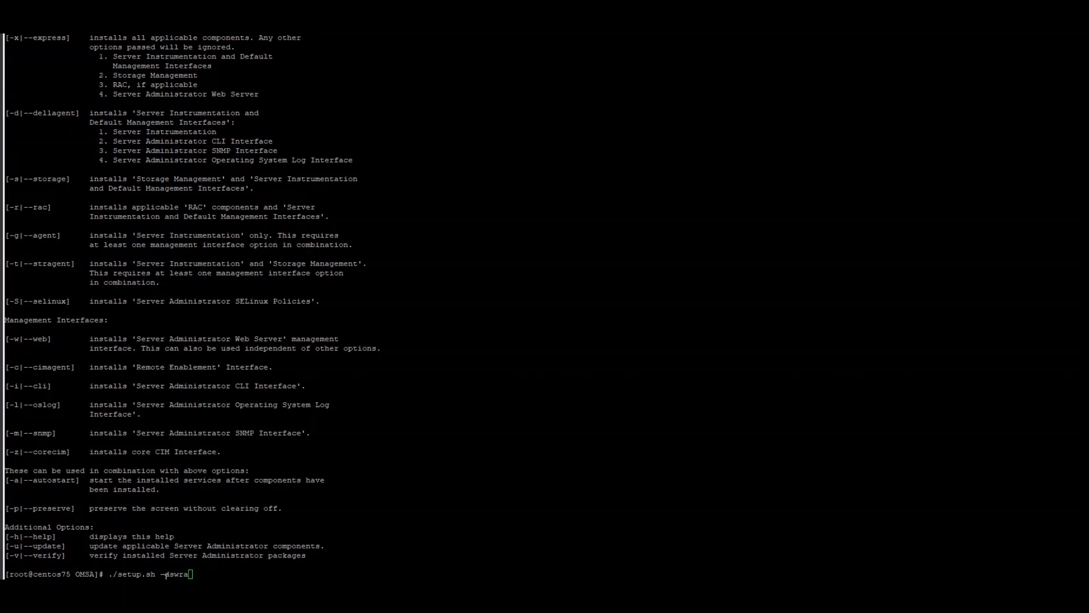
Step: Highlight the -dswra options in './setup.sh -dswra' at the CentOS prompt, then clear the selection
{"action": "left_click_drag", "start_coordinate": [164, 574], "coordinate": [193, 574]}
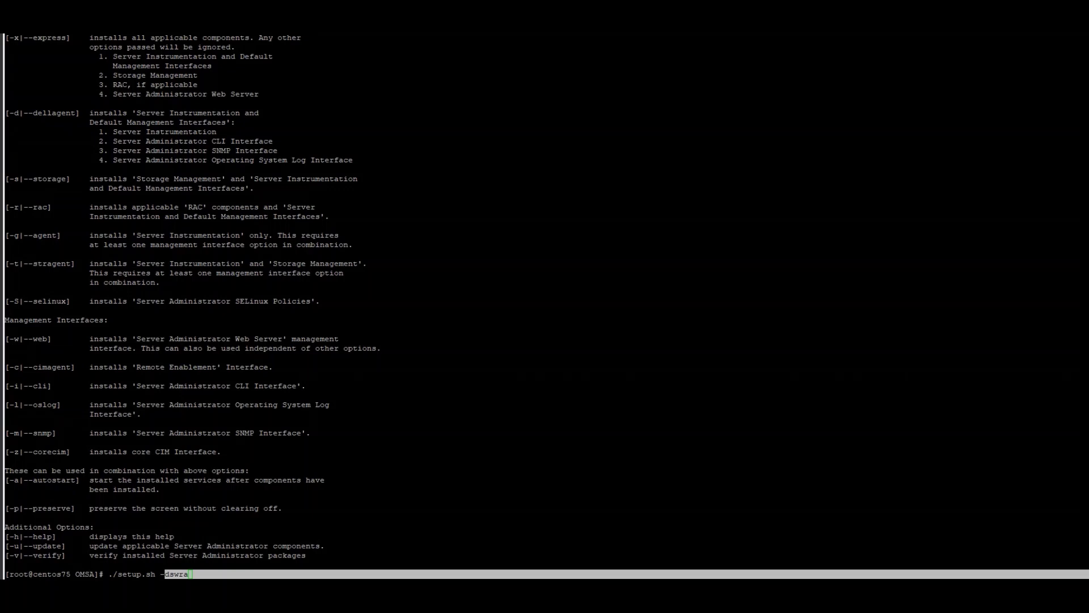
{"action": "left_click", "coordinate": [297, 560]}
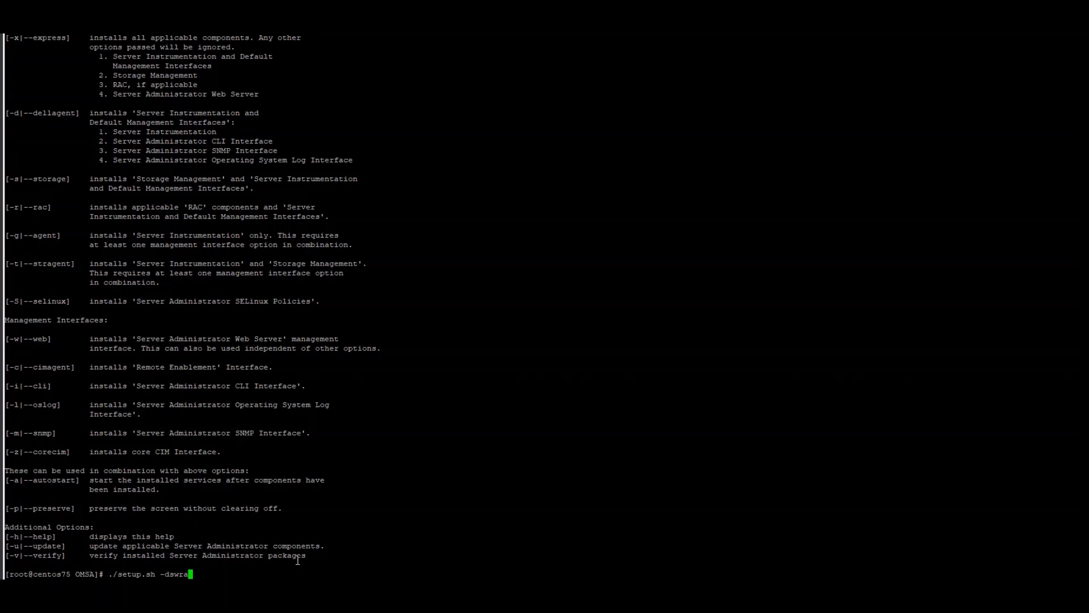
Step: Run './setup.sh -dswra', then highlight the installed srvadmin 9.4.0 packages and the Auto Start message
{"action": "key", "text": "Return"}
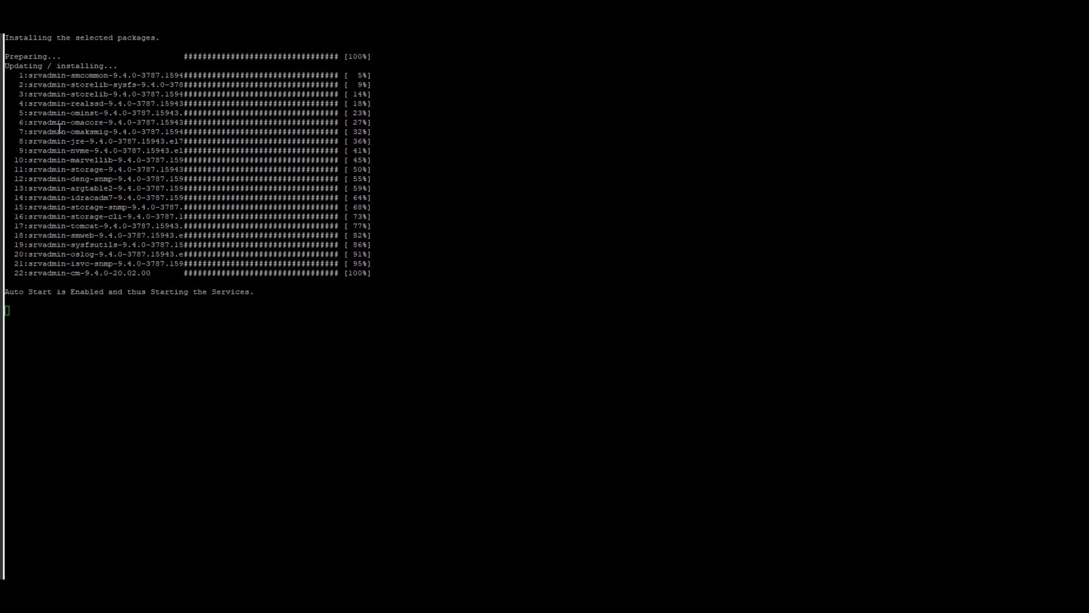
{"action": "left_click_drag", "start_coordinate": [57, 131], "coordinate": [132, 263]}
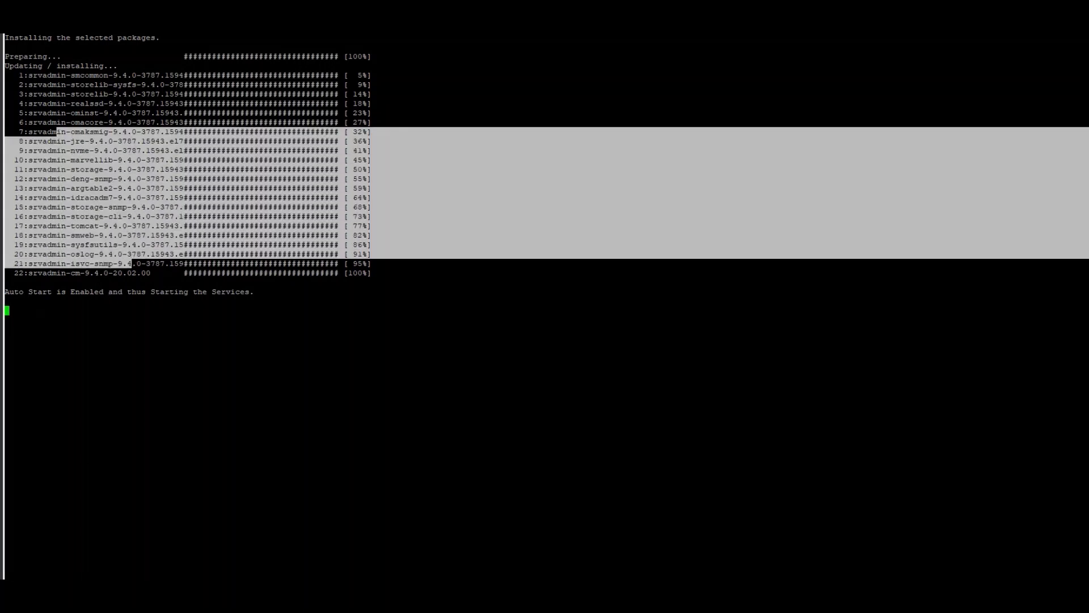
{"action": "left_click_drag", "start_coordinate": [15, 293], "coordinate": [65, 294]}
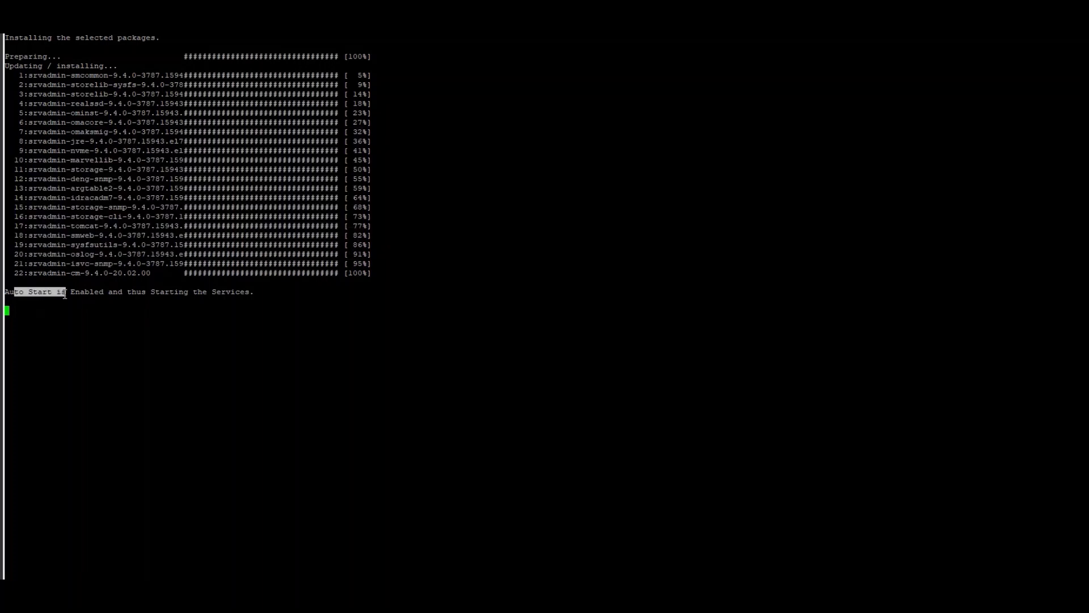